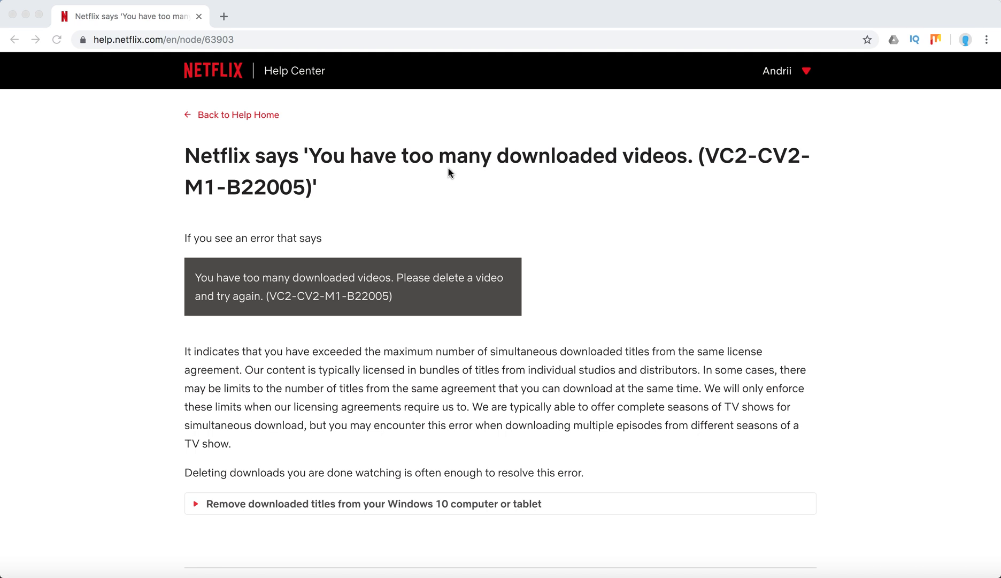
Expand the 'Remove downloaded titles from your Windows 10 computer or tablet' section of the article
{"action": "left_click", "coordinate": [216, 280]}
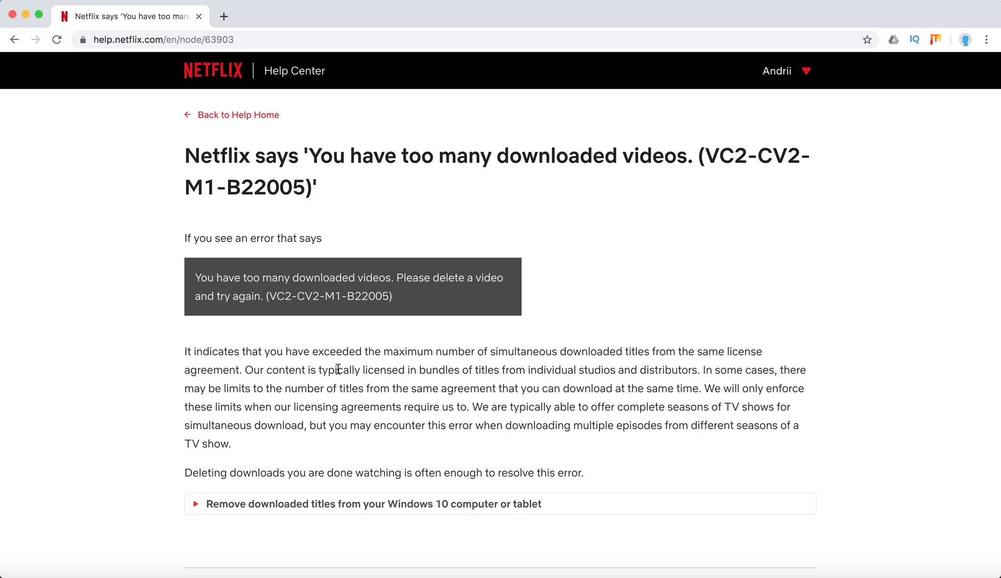
{"action": "left_click_drag", "start_coordinate": [337, 369], "coordinate": [640, 375]}
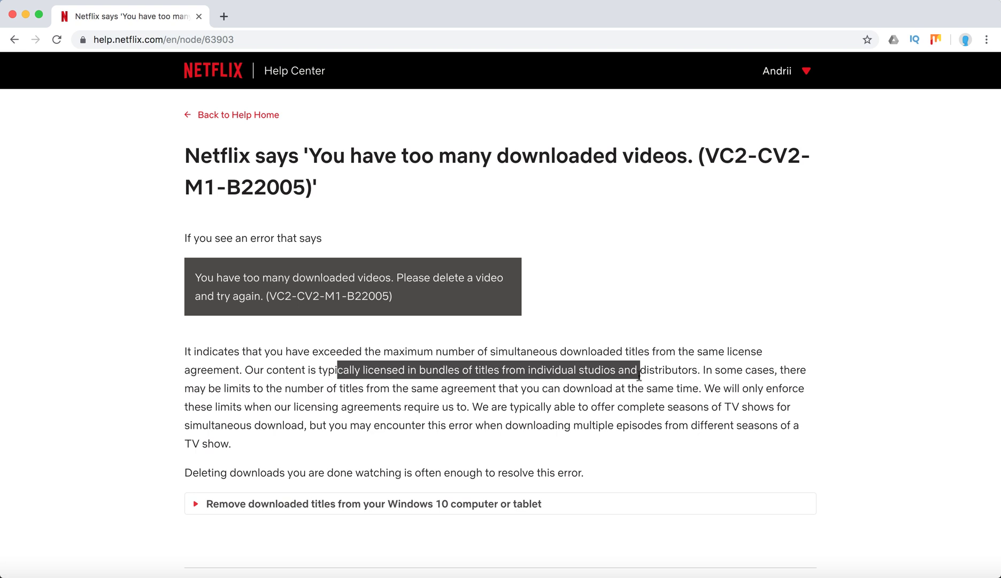
{"action": "left_click", "coordinate": [286, 390]}
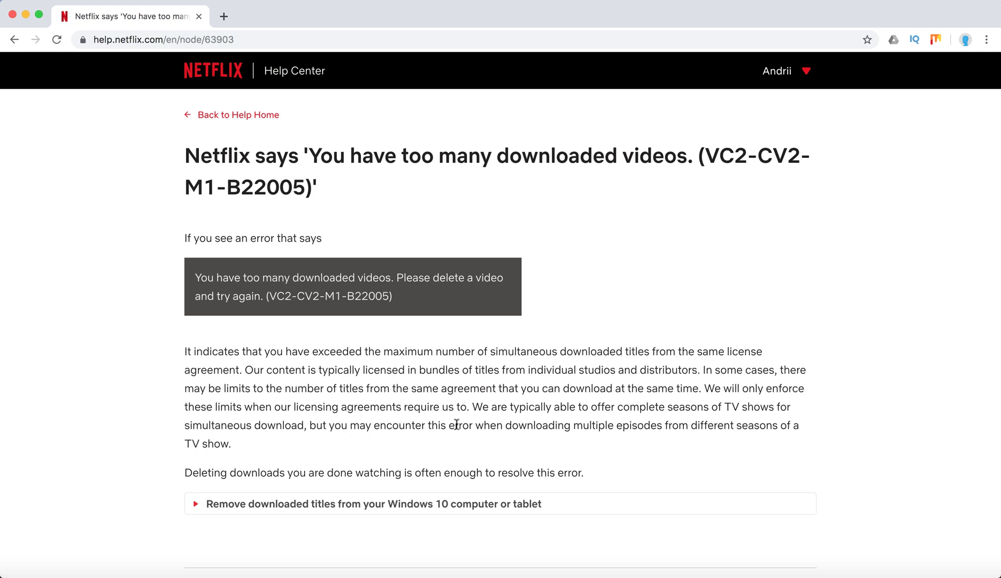
{"action": "scroll", "coordinate": [528, 422], "scroll_direction": "down", "scroll_amount": 1}
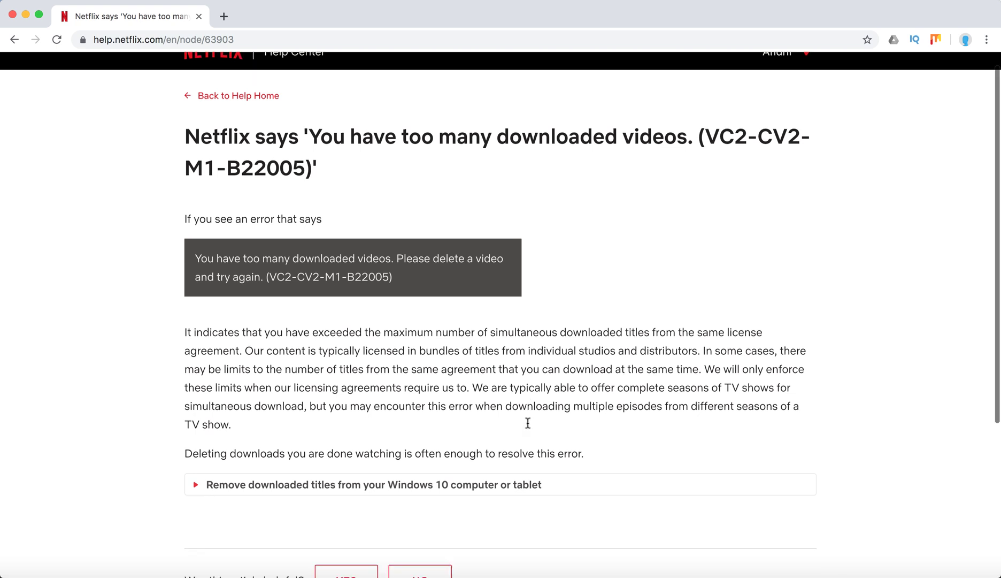
{"action": "scroll", "coordinate": [528, 423], "scroll_direction": "down", "scroll_amount": 2}
{"action": "scroll", "coordinate": [528, 423], "scroll_direction": "up", "scroll_amount": 2}
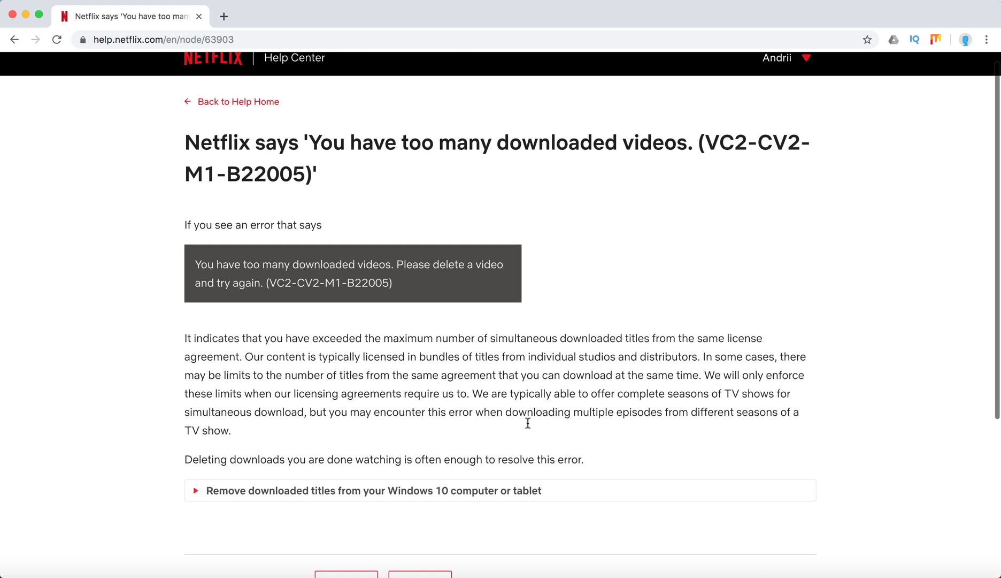
{"action": "scroll", "coordinate": [528, 423], "scroll_direction": "down", "scroll_amount": 1}
{"action": "scroll", "coordinate": [528, 423], "scroll_direction": "down", "scroll_amount": 1}
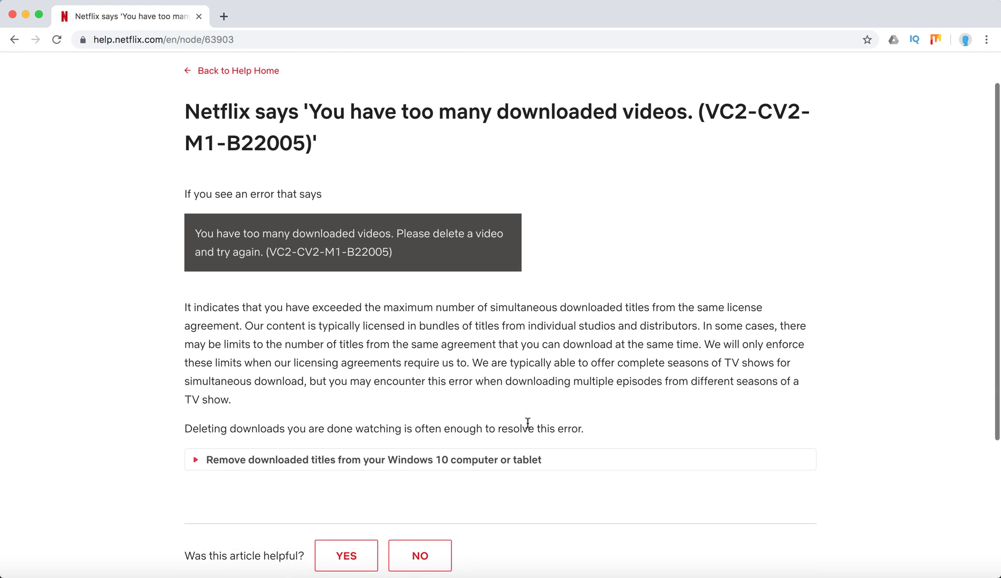
{"action": "left_click", "coordinate": [391, 465]}
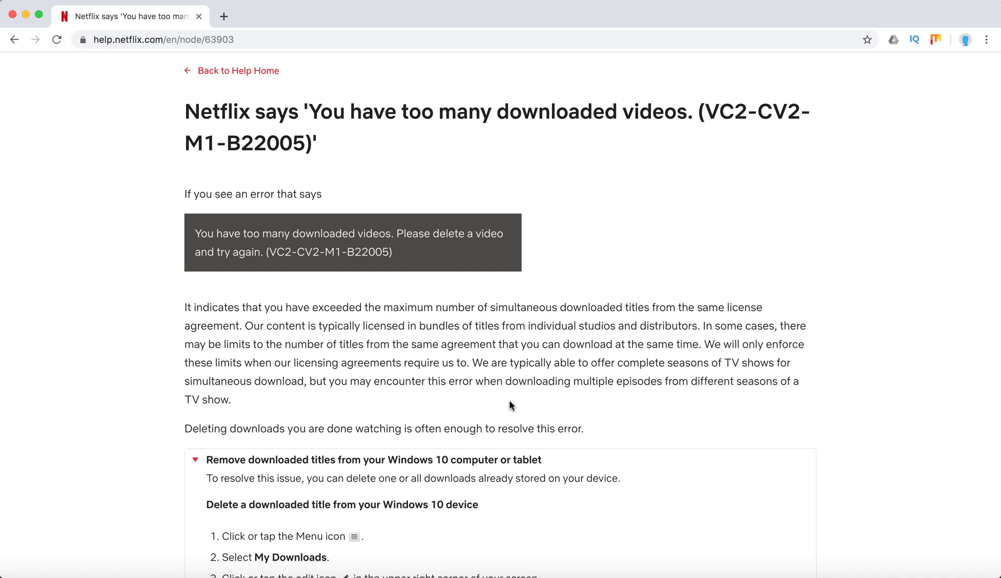
{"action": "scroll", "coordinate": [510, 402], "scroll_direction": "down", "scroll_amount": 1}
{"action": "scroll", "coordinate": [509, 402], "scroll_direction": "down", "scroll_amount": 4}
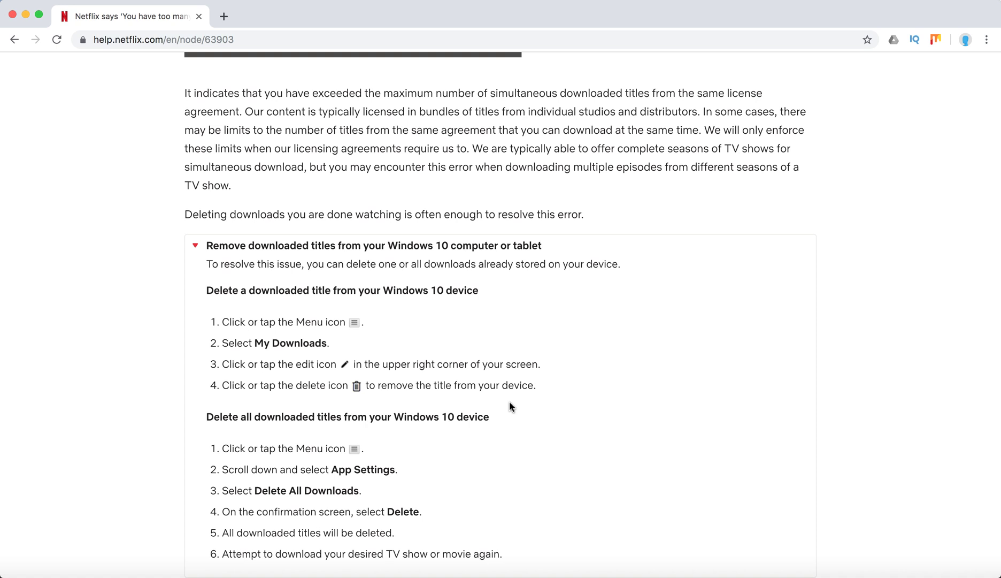
{"action": "scroll", "coordinate": [509, 407], "scroll_direction": "down", "scroll_amount": 1}
{"action": "scroll", "coordinate": [509, 406], "scroll_direction": "down", "scroll_amount": 1}
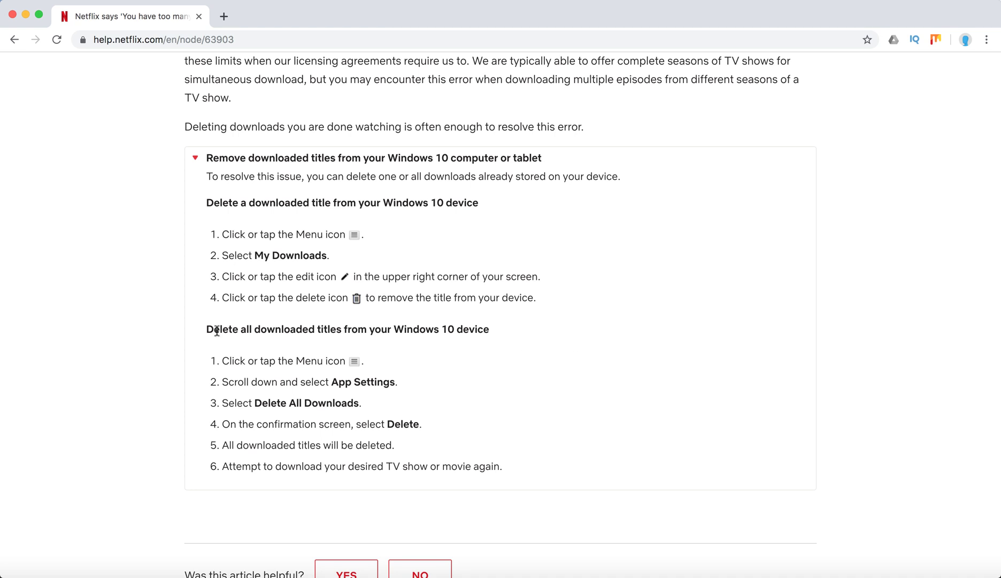
{"action": "scroll", "coordinate": [626, 345], "scroll_direction": "down", "scroll_amount": 2}
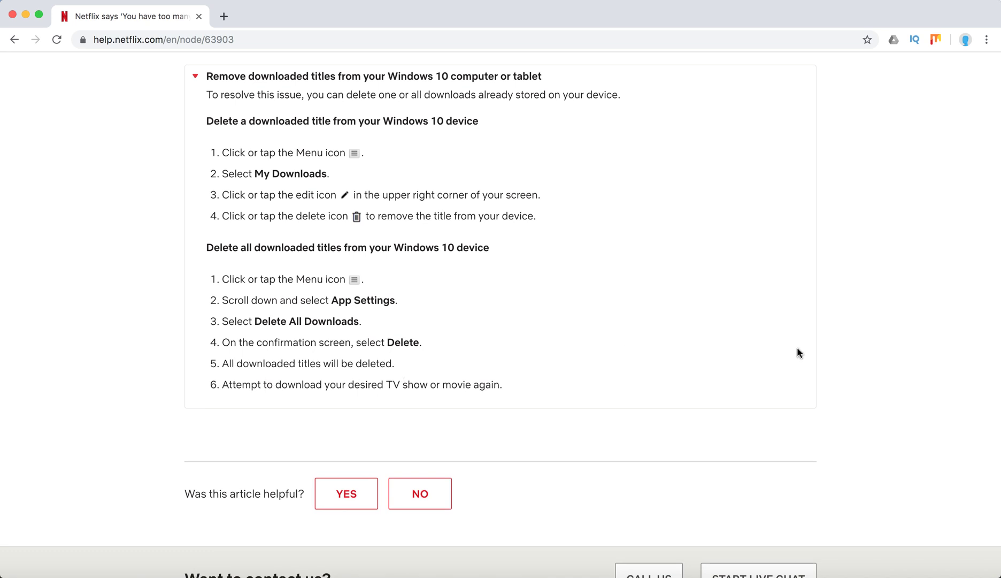
{"action": "scroll", "coordinate": [798, 352], "scroll_direction": "down", "scroll_amount": 2}
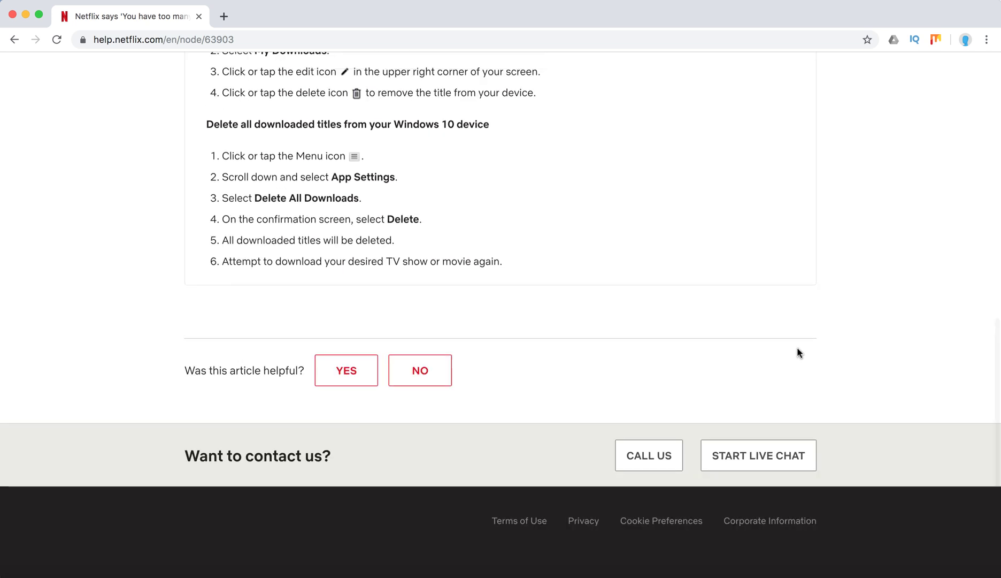
{"action": "scroll", "coordinate": [798, 353], "scroll_direction": "up", "scroll_amount": 5}
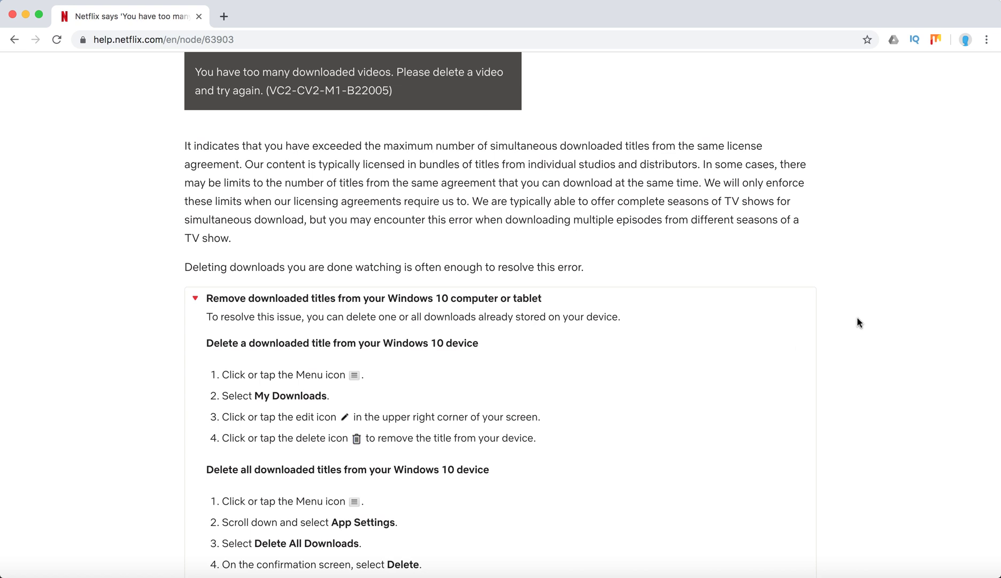
{"action": "scroll", "coordinate": [857, 322], "scroll_direction": "up", "scroll_amount": 3}
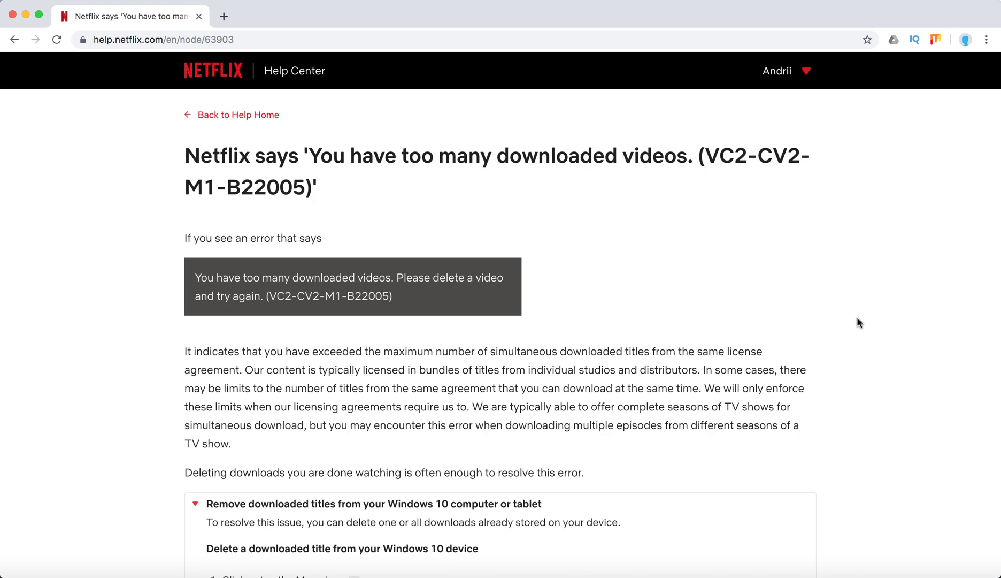